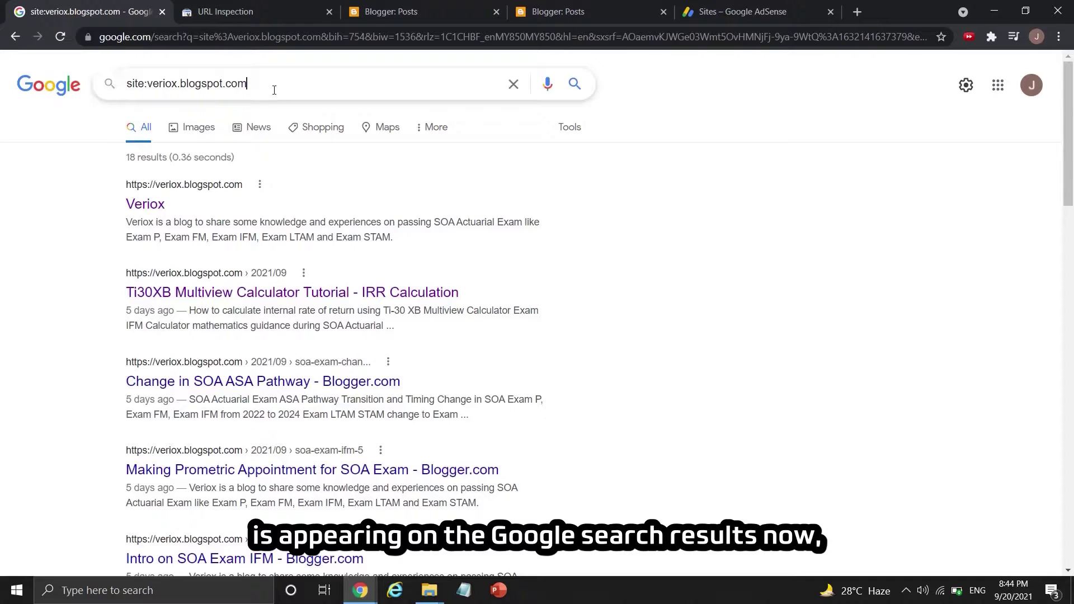
Scroll through the 18 indexed results for site:veriox.blogspot.com, then return to Search Console's URL Inspection
{"action": "left_click", "coordinate": [215, 241]}
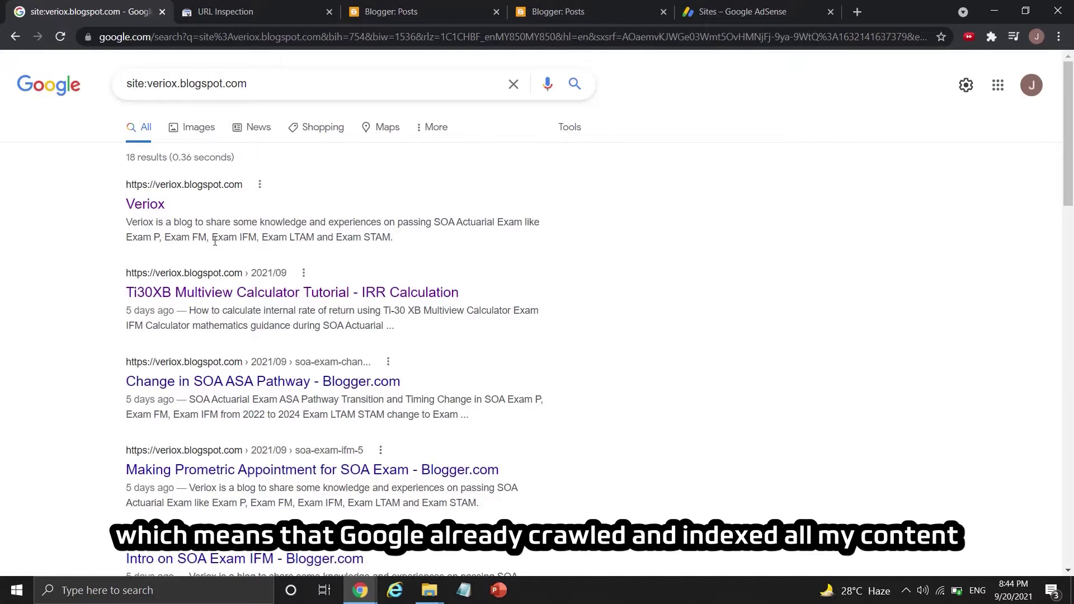
{"action": "scroll", "coordinate": [156, 241], "scroll_direction": "down", "scroll_amount": 15}
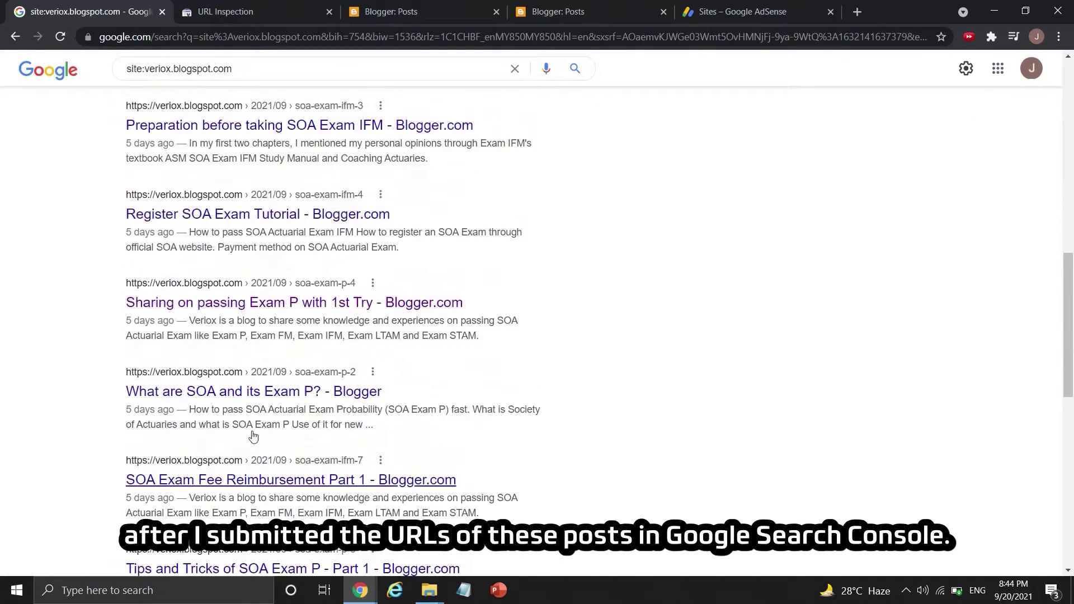
{"action": "scroll", "coordinate": [236, 426], "scroll_direction": "down", "scroll_amount": 1}
{"action": "left_click", "coordinate": [260, 7]}
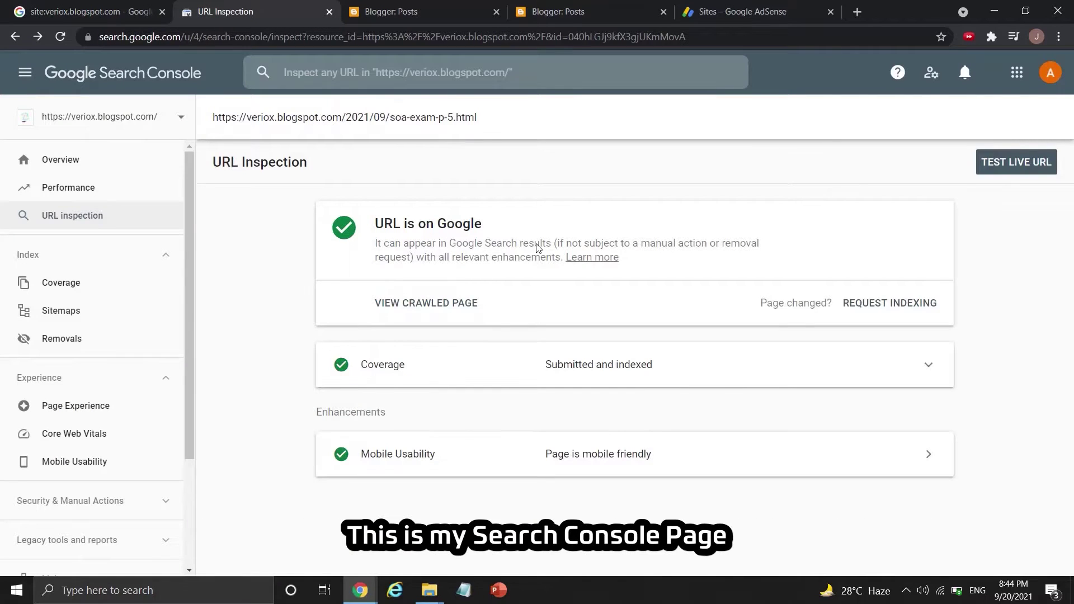
Expand the post's coverage details, dismiss the quota-exceeded message, and view the Veriox blog's Pages list in Blogger
{"action": "left_click", "coordinate": [664, 380]}
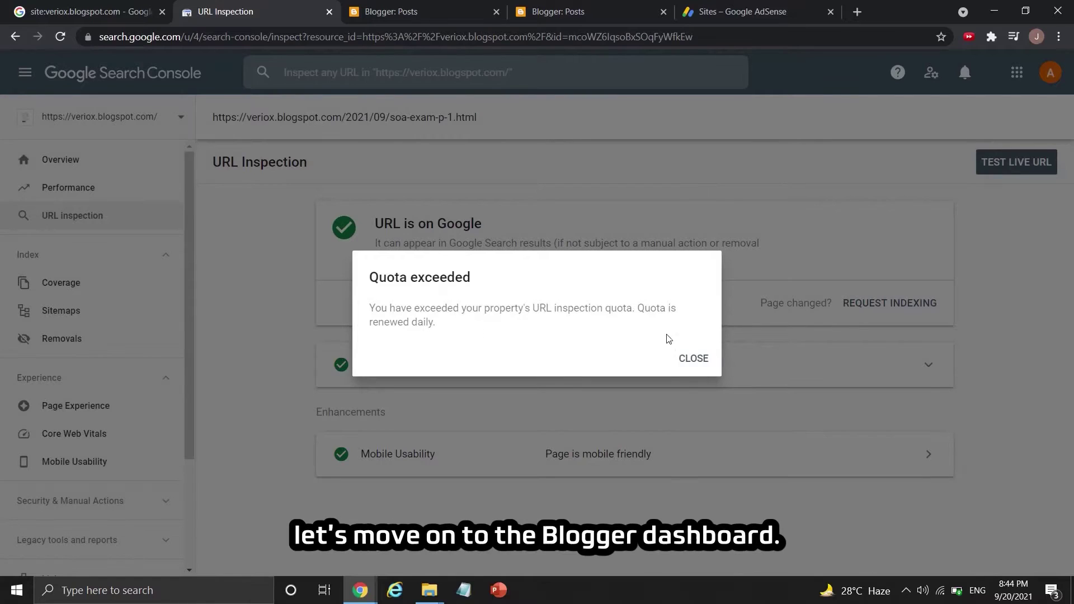
{"action": "left_click", "coordinate": [693, 358]}
{"action": "left_click", "coordinate": [391, 11]}
{"action": "left_click", "coordinate": [64, 312]}
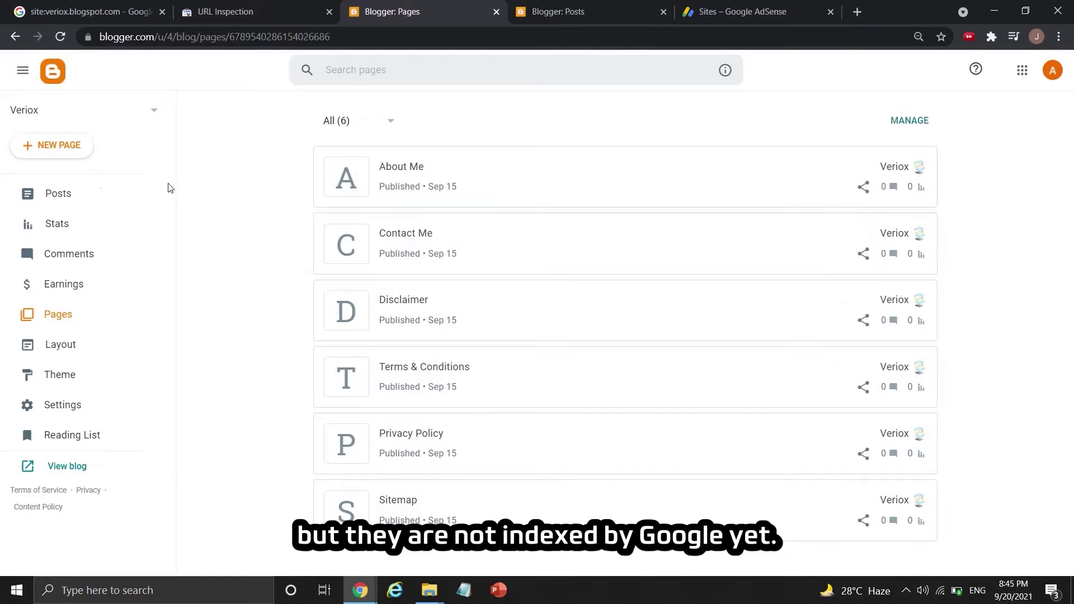
View the Veriox blog's Stats, then its Earnings page in Blogger
{"action": "left_click", "coordinate": [79, 233]}
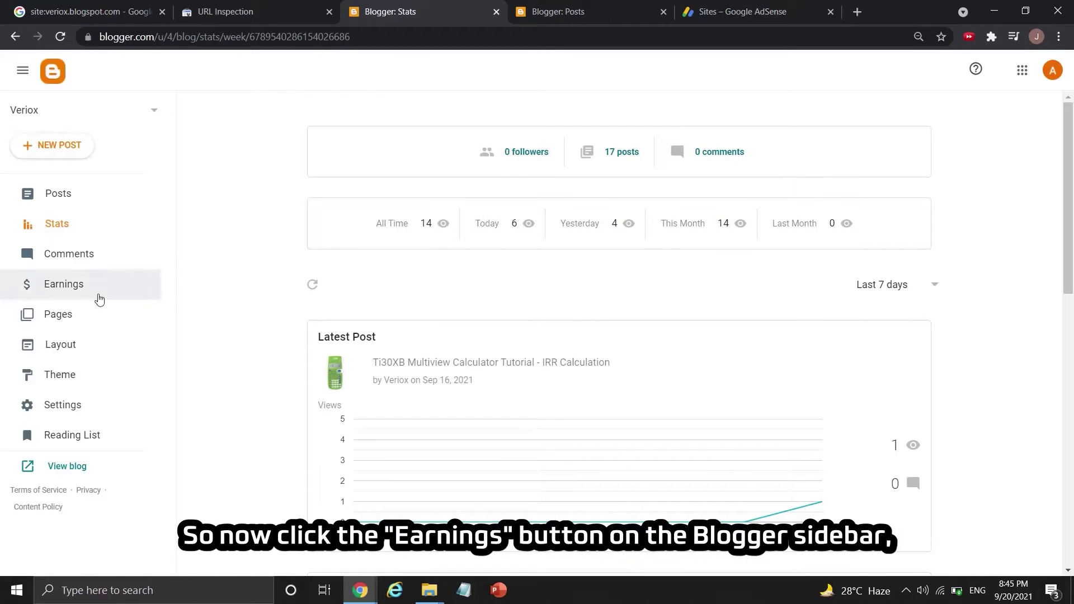
{"action": "left_click", "coordinate": [76, 296]}
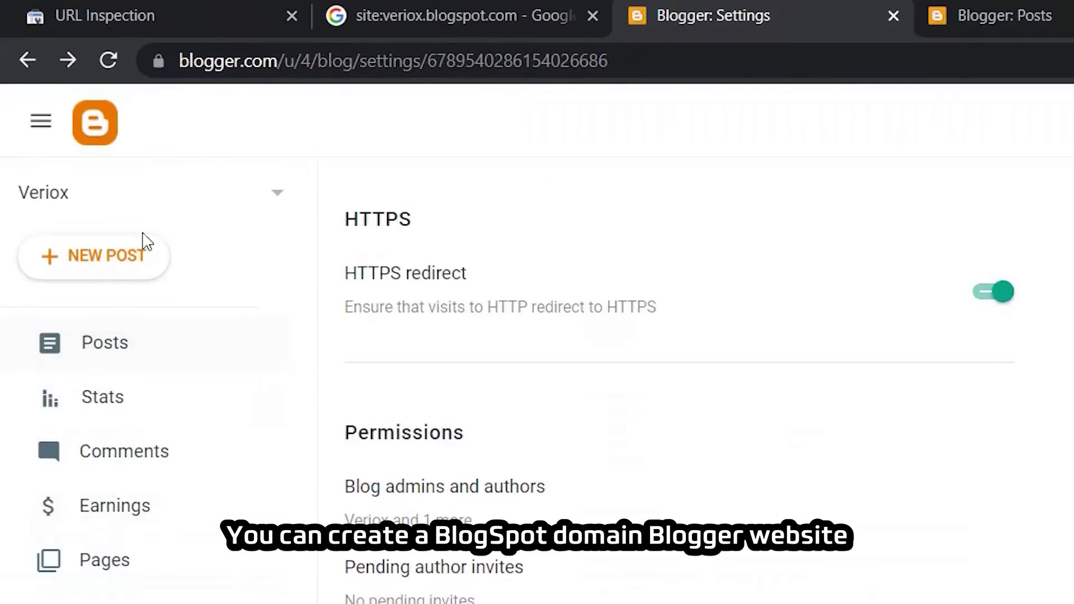
Create a new blog titled 'Testing' and start an AdSense account for it
{"action": "left_click", "coordinate": [156, 196]}
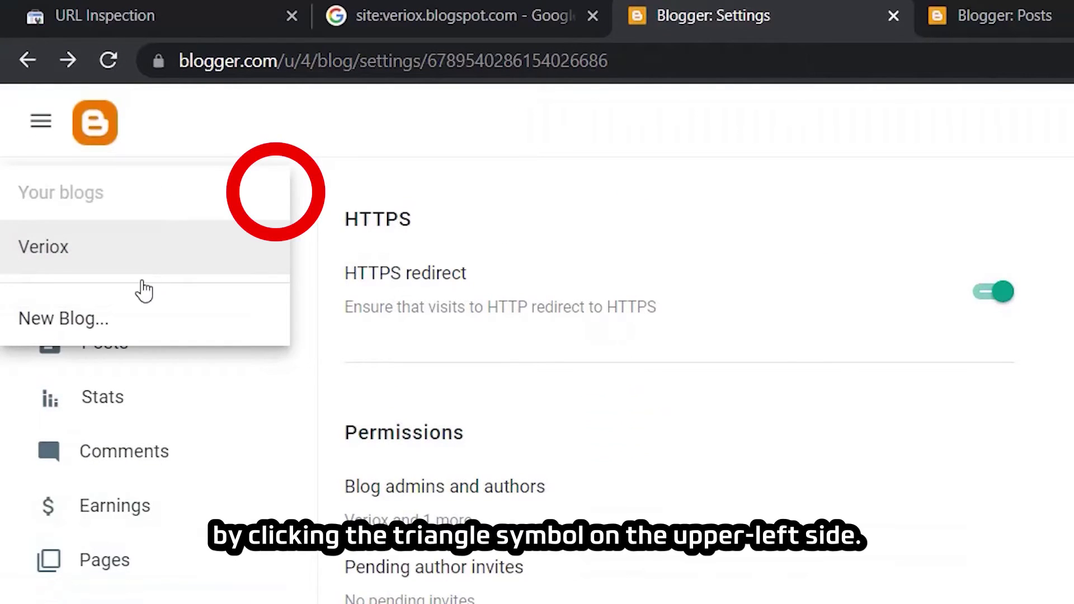
{"action": "left_click", "coordinate": [134, 305]}
{"action": "type", "text": "Testing"}
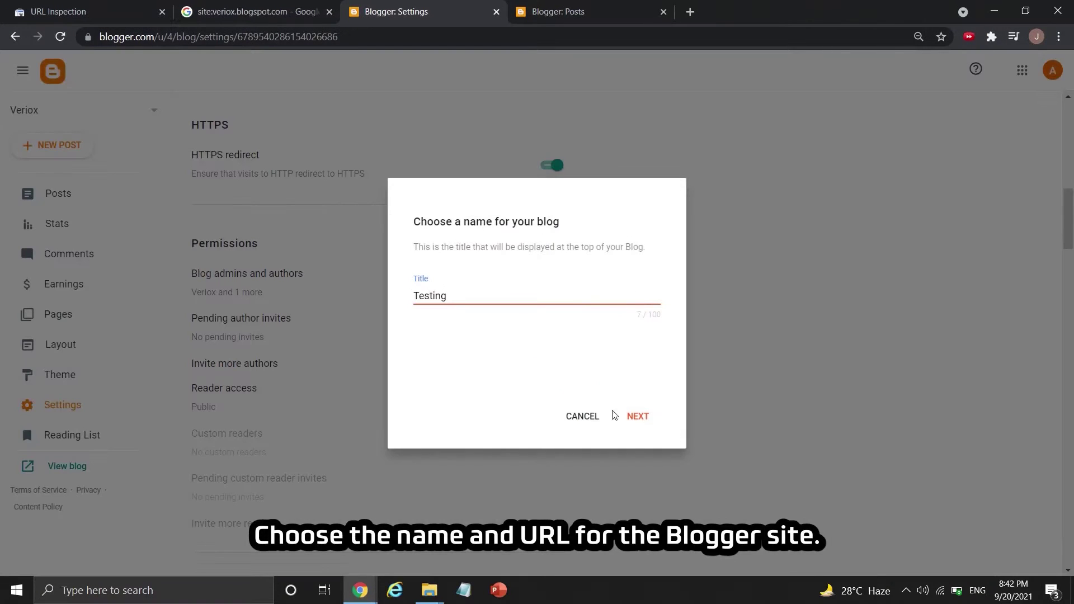
{"action": "key", "text": "Return"}
{"action": "left_click", "coordinate": [649, 416]}
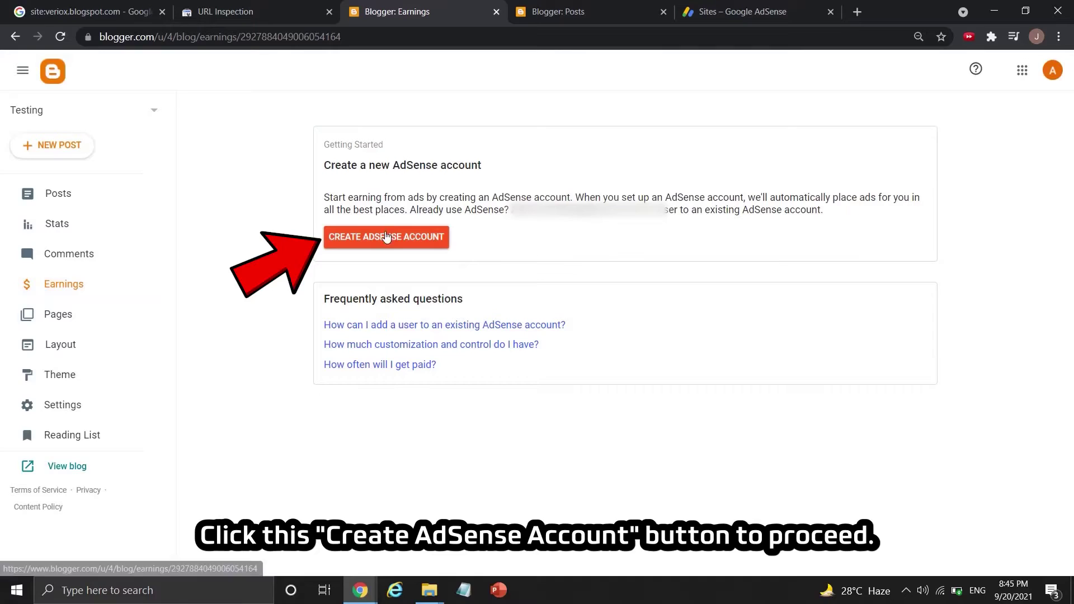
{"action": "left_click", "coordinate": [401, 245]}
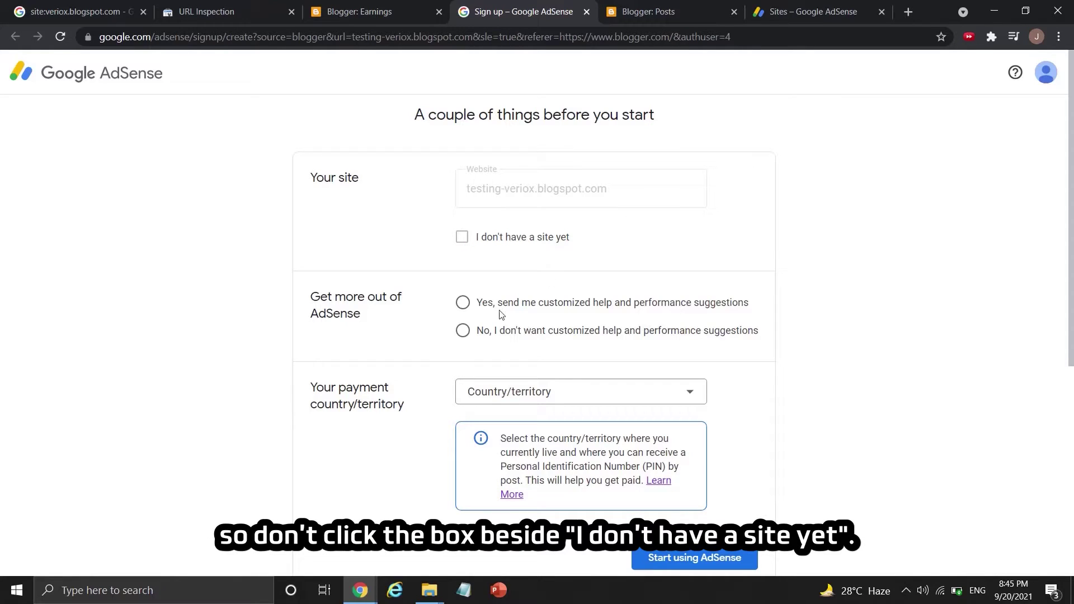
Opt in to customized help, choose Malaysia as payment country, accept the terms and start using AdSense
{"action": "left_click", "coordinate": [462, 305]}
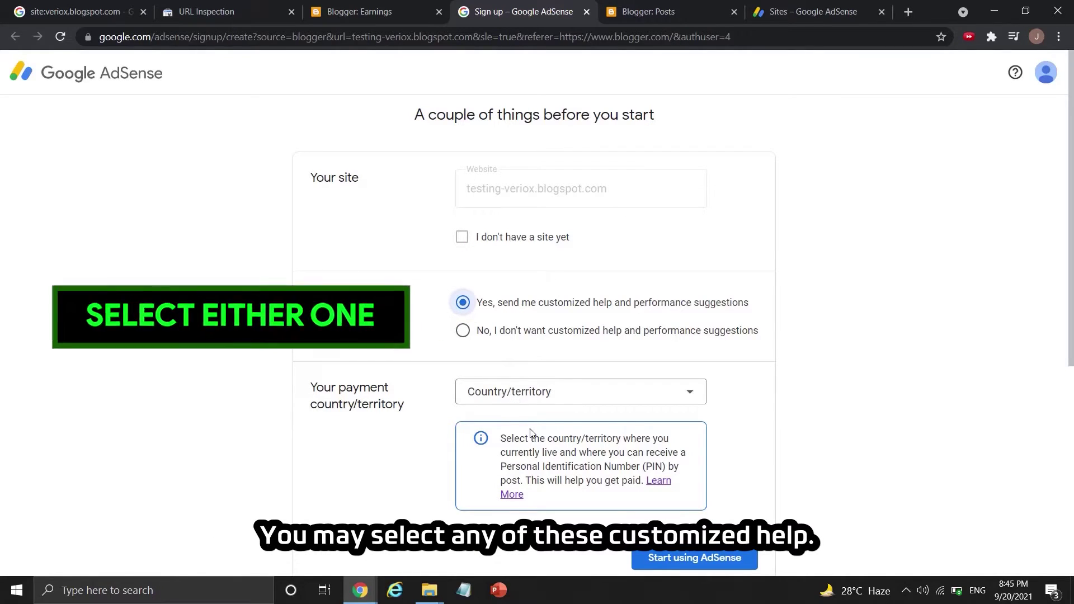
{"action": "scroll", "coordinate": [519, 415], "scroll_direction": "down", "scroll_amount": 1}
{"action": "left_click_drag", "start_coordinate": [500, 372], "coordinate": [649, 411]}
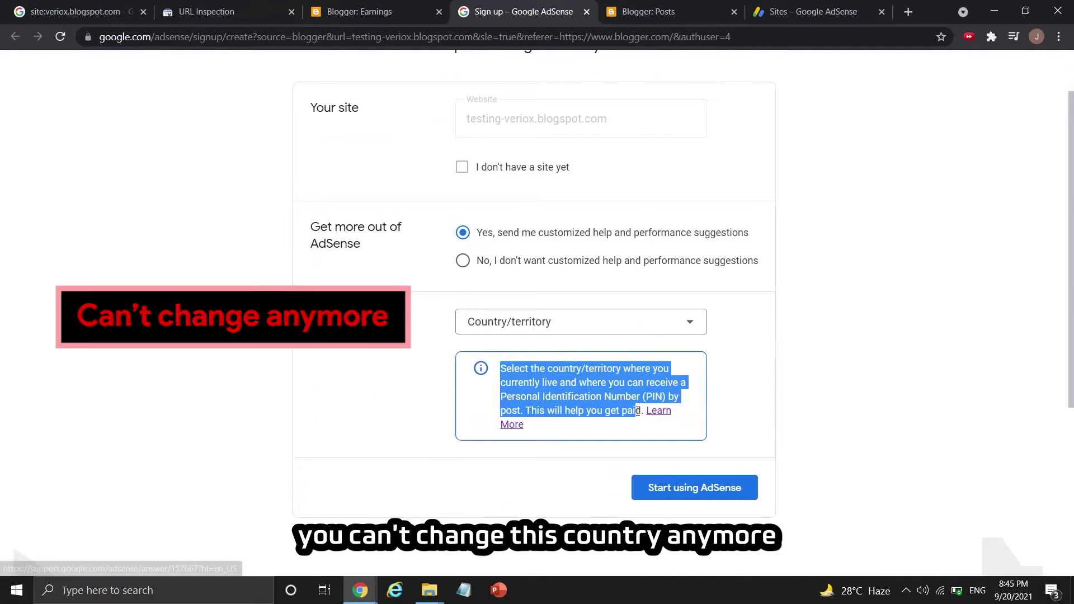
{"action": "left_click", "coordinate": [600, 393]}
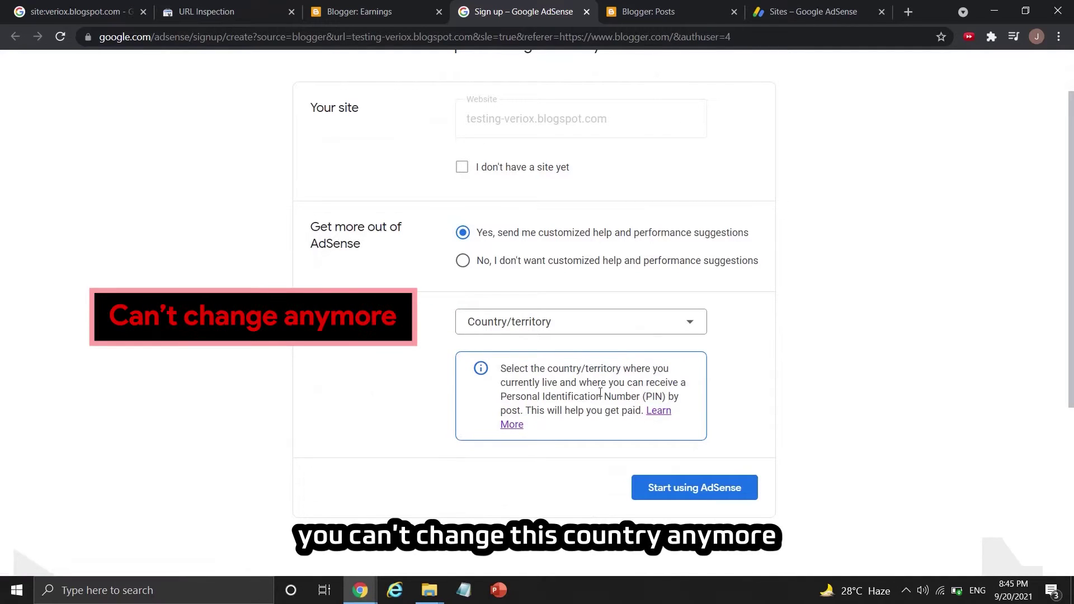
{"action": "left_click", "coordinate": [558, 332]}
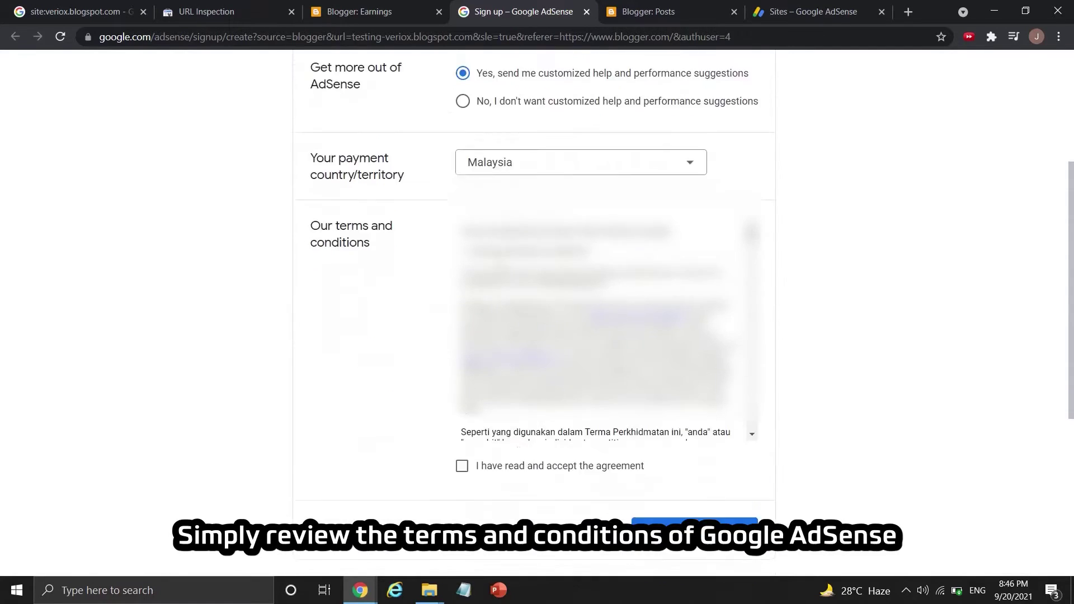
{"action": "scroll", "coordinate": [537, 279], "scroll_direction": "down", "scroll_amount": 1}
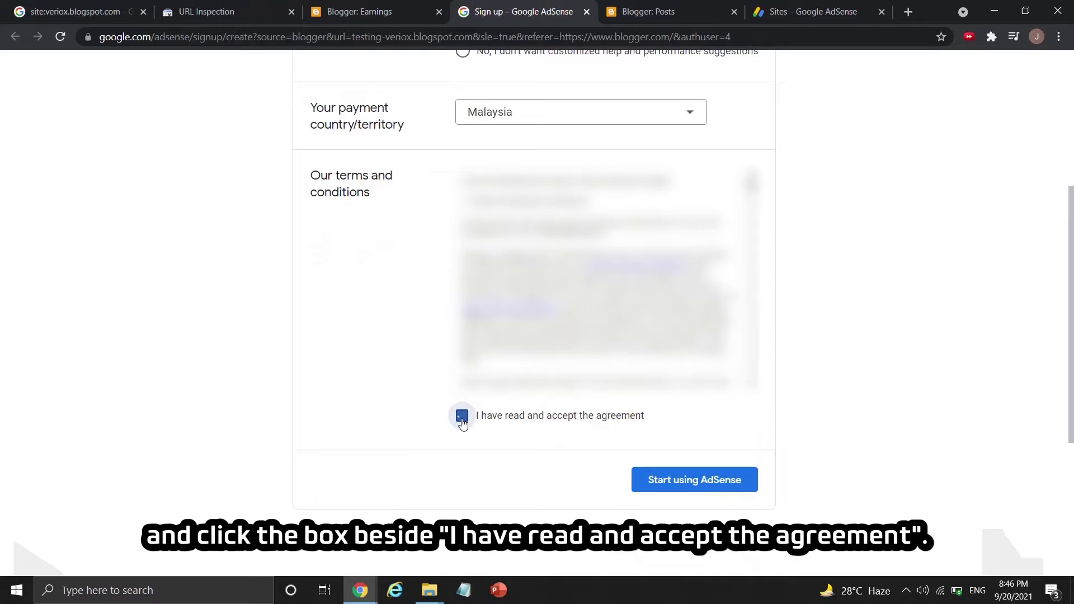
{"action": "left_click", "coordinate": [675, 485]}
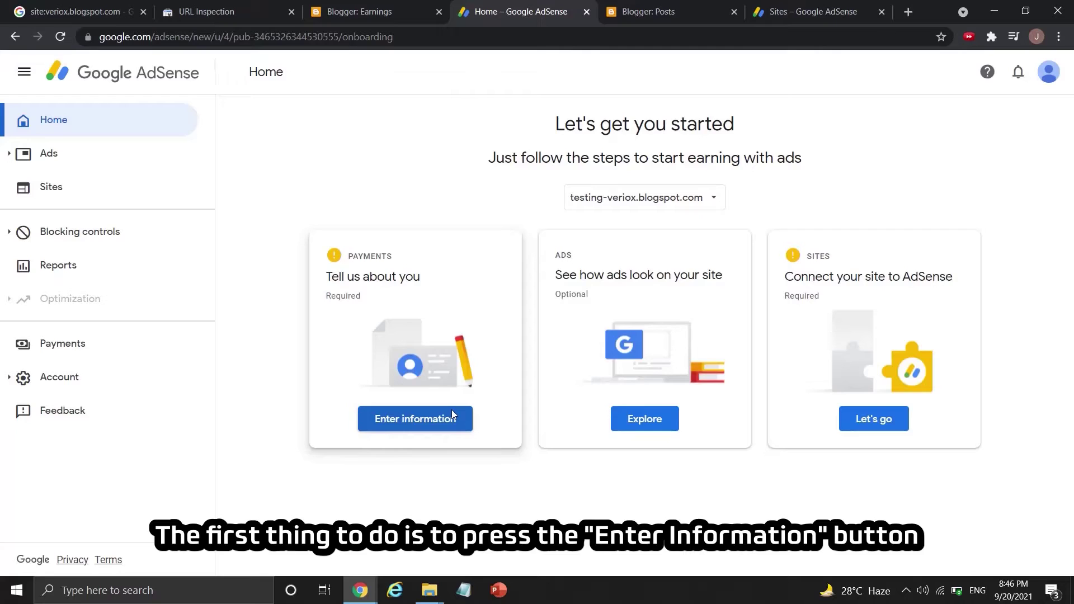
Begin the payment customer information and set the account type to Individual
{"action": "left_click", "coordinate": [451, 415]}
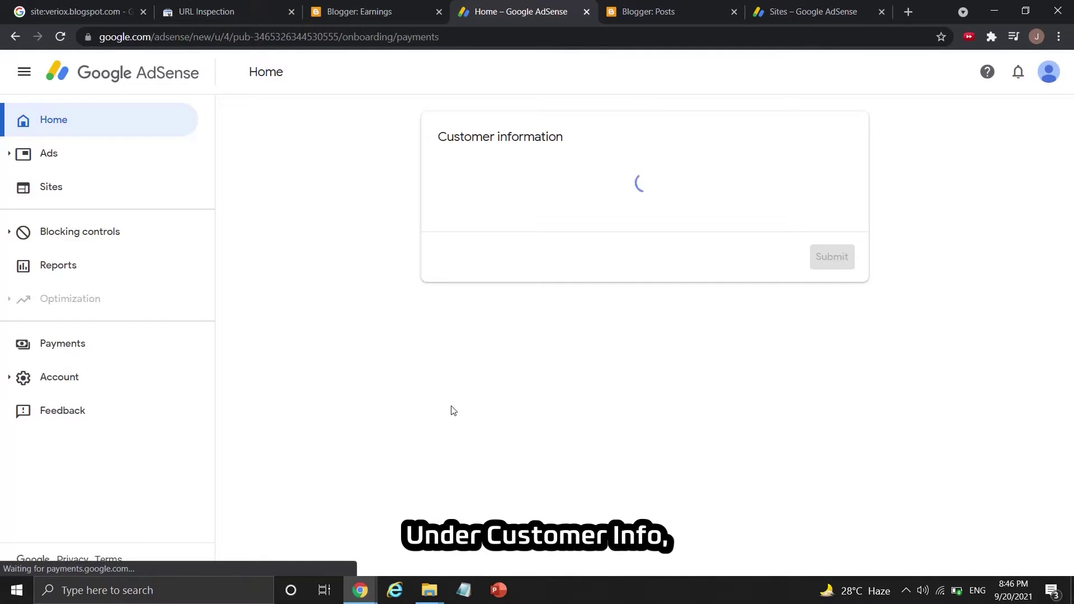
{"action": "left_click", "coordinate": [528, 233]}
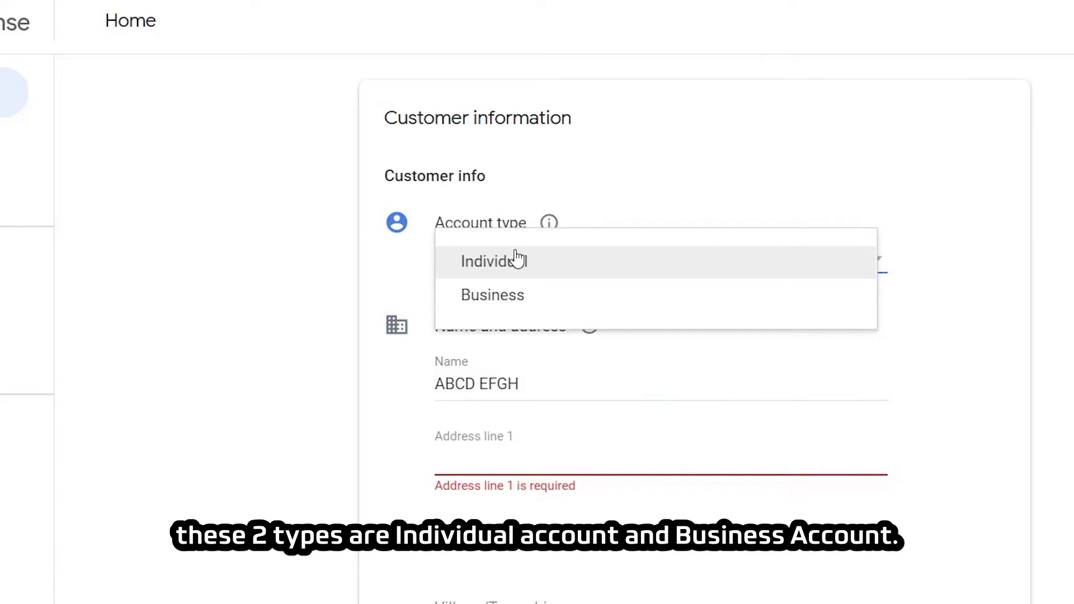
{"action": "left_click", "coordinate": [518, 259]}
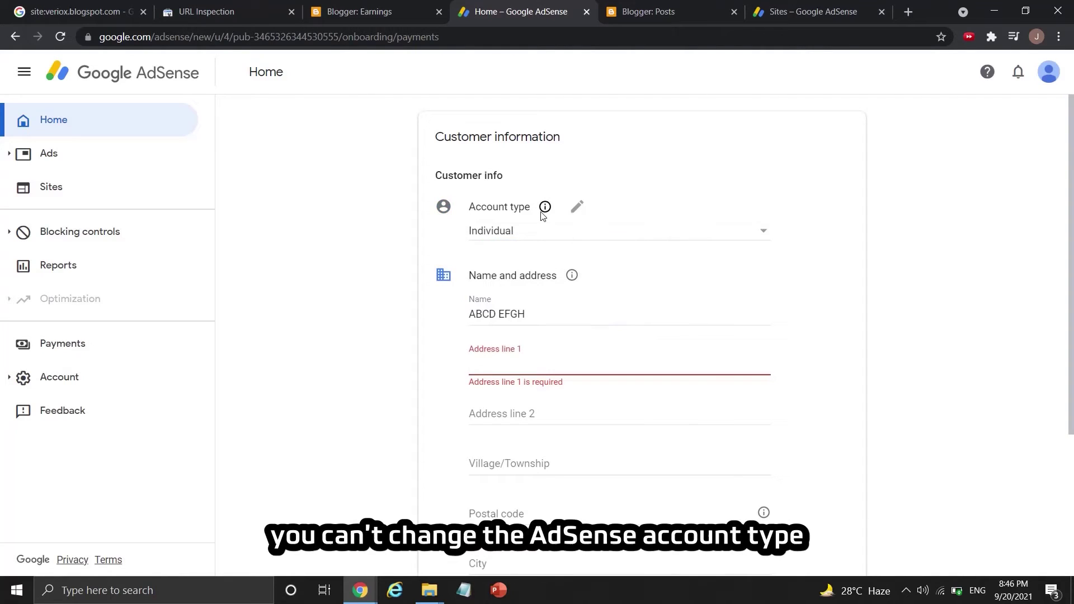
{"action": "mouse_move", "coordinate": [544, 213]}
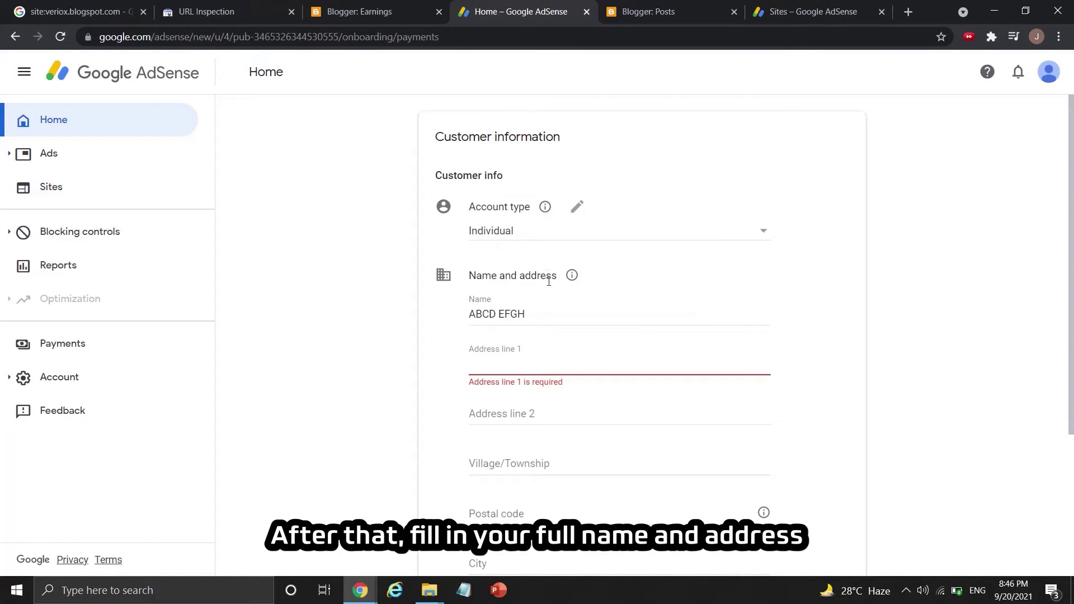
{"action": "mouse_move", "coordinate": [569, 283]}
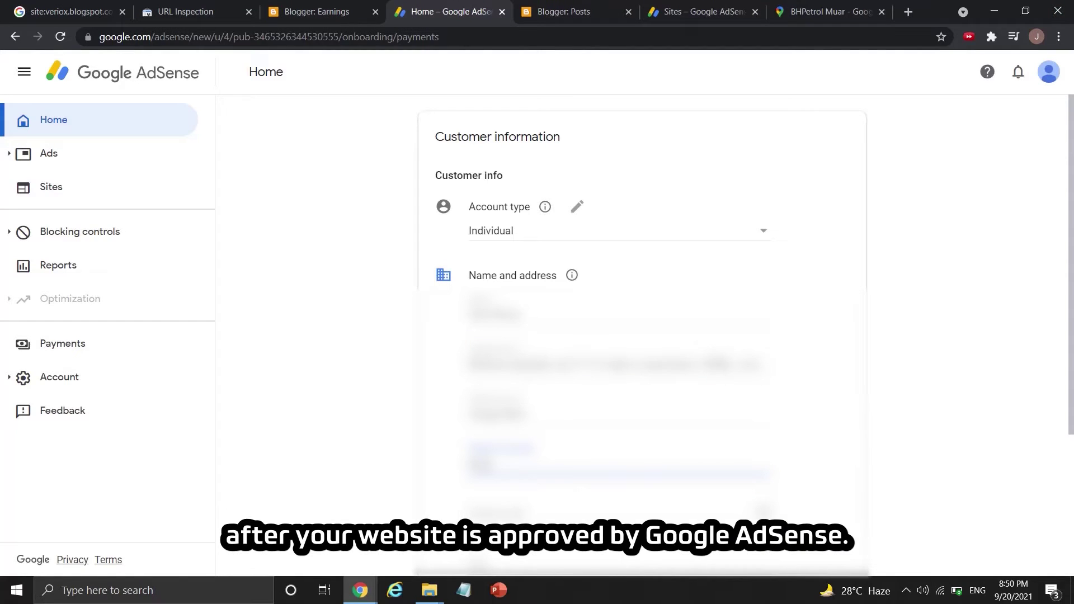
Fill in the address section, replacing the address line with pasted text
{"action": "scroll", "coordinate": [641, 335], "scroll_direction": "down", "scroll_amount": 1}
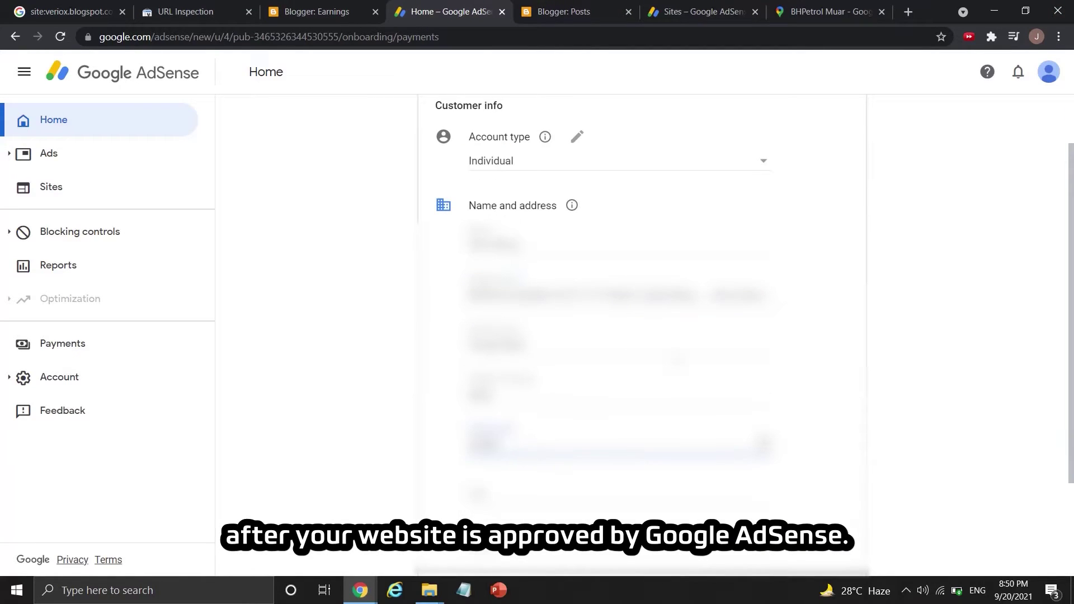
{"action": "double_click", "coordinate": [683, 295]}
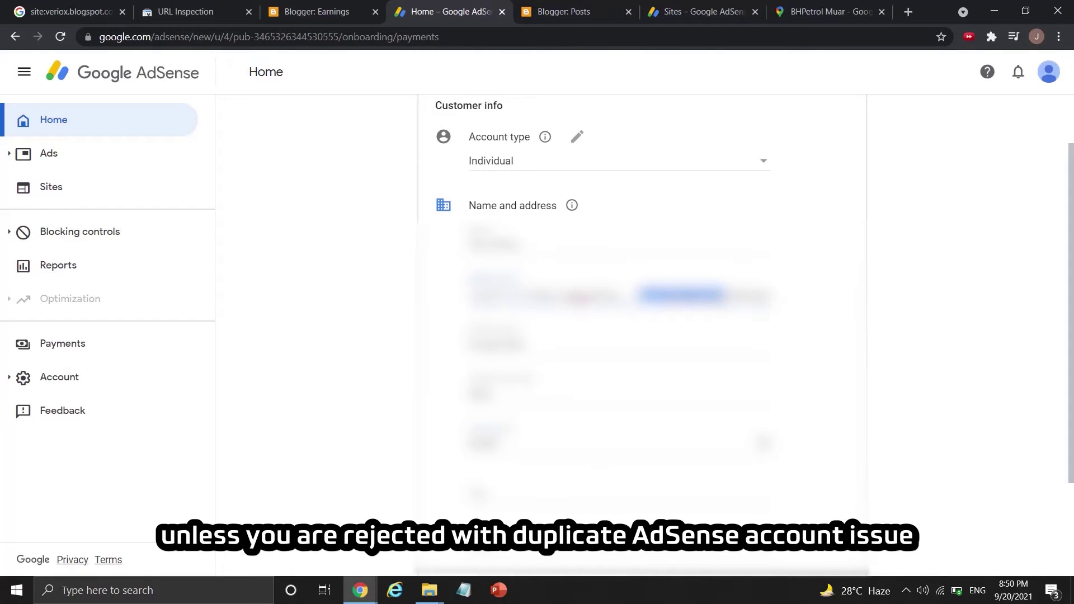
{"action": "key", "text": "ctrl+v"}
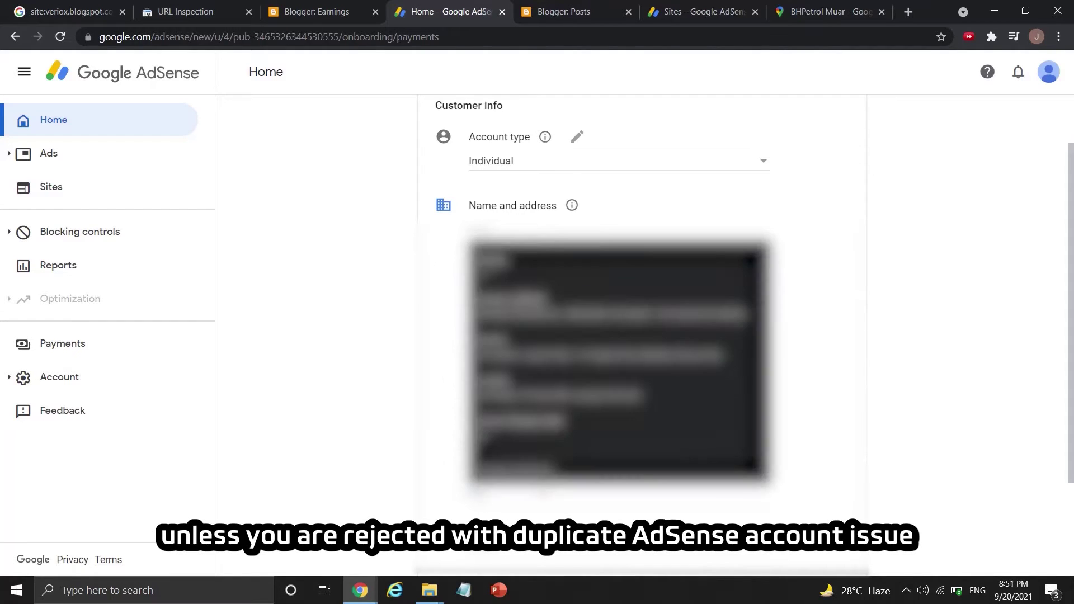
{"action": "key", "text": "BackSpace"}
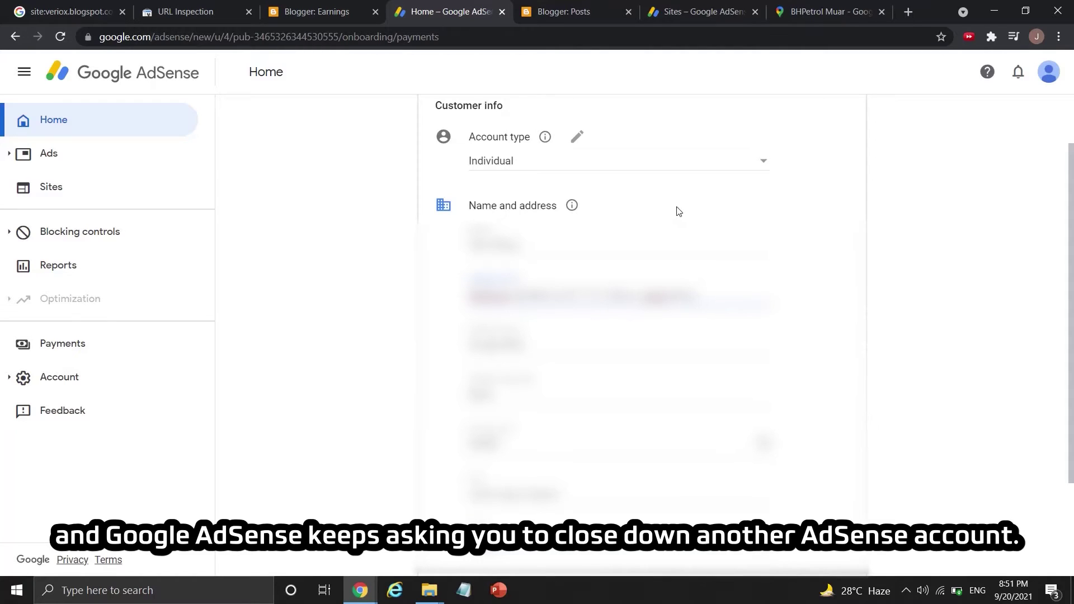
{"action": "scroll", "coordinate": [678, 212], "scroll_direction": "down", "scroll_amount": 3}
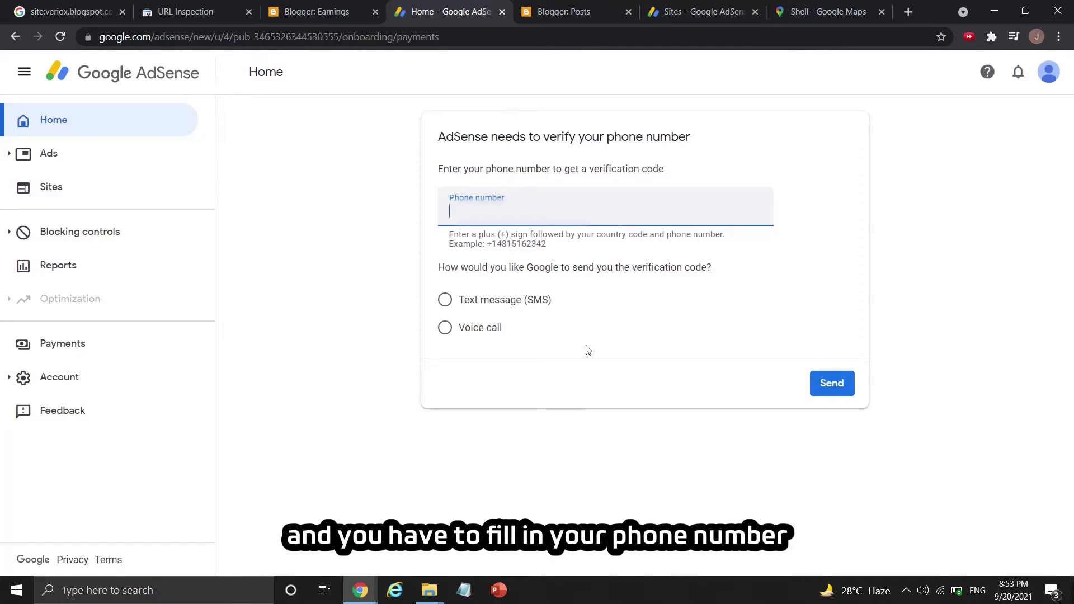
Enter the phone number, receive a code by text message (SMS), and submit the verification code
{"action": "type", "text": "0"}
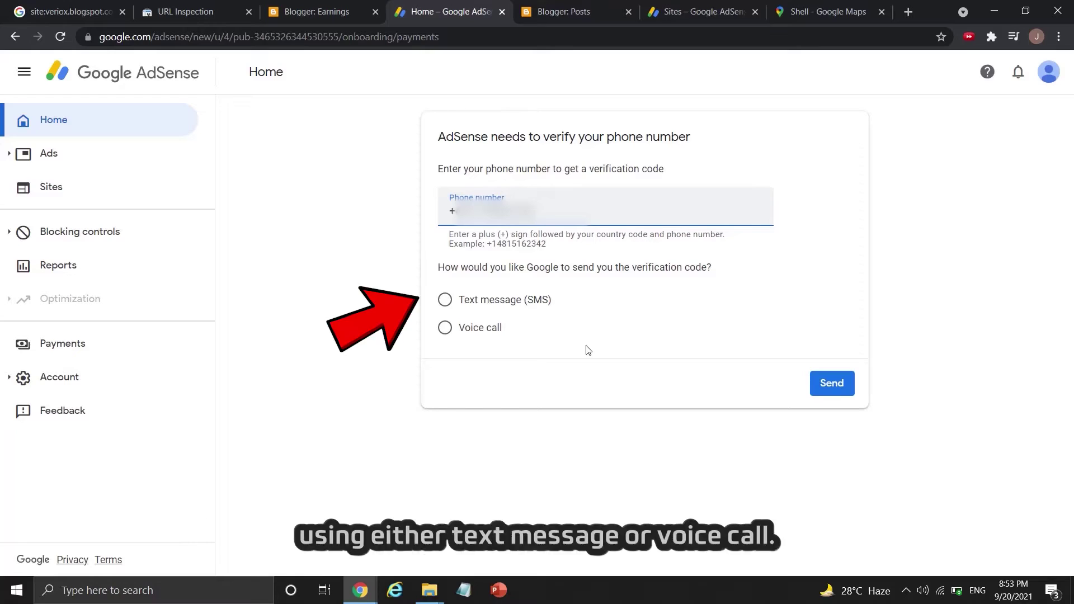
{"action": "left_click", "coordinate": [545, 302]}
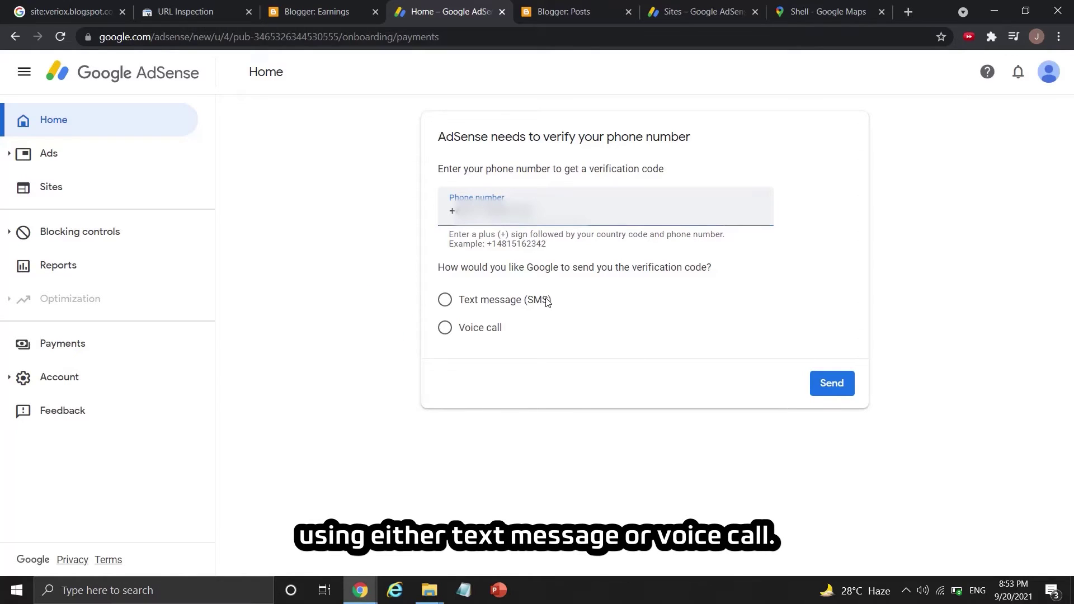
{"action": "left_click", "coordinate": [832, 391]}
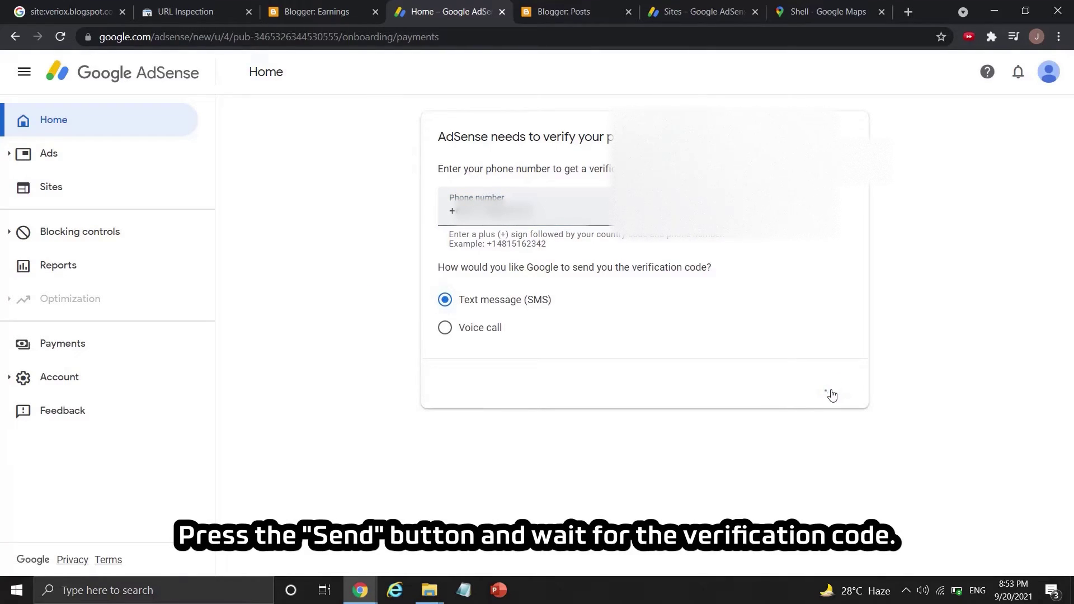
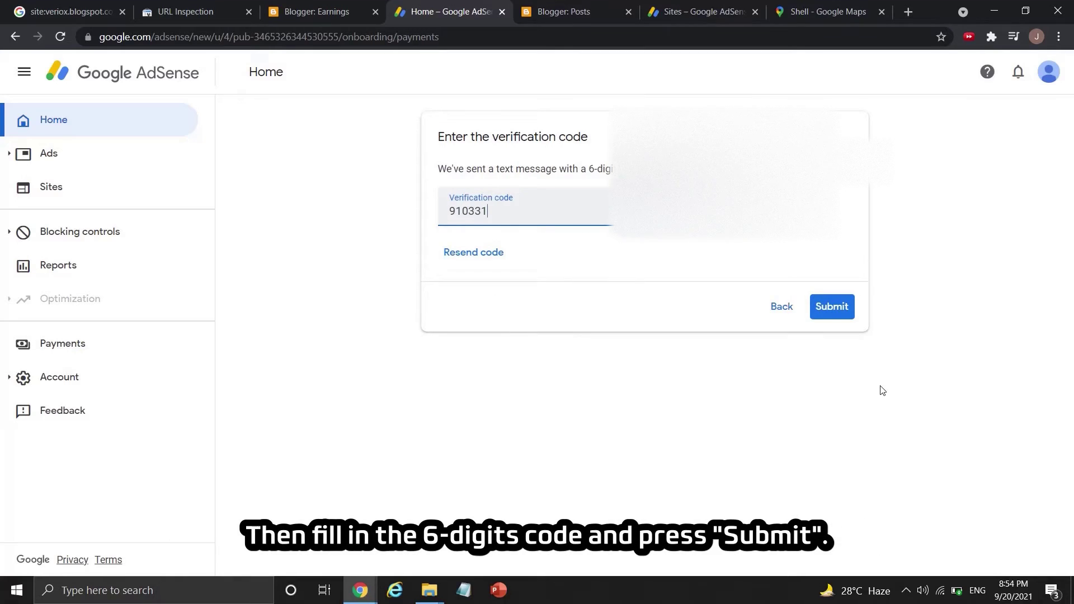
{"action": "left_click", "coordinate": [841, 305]}
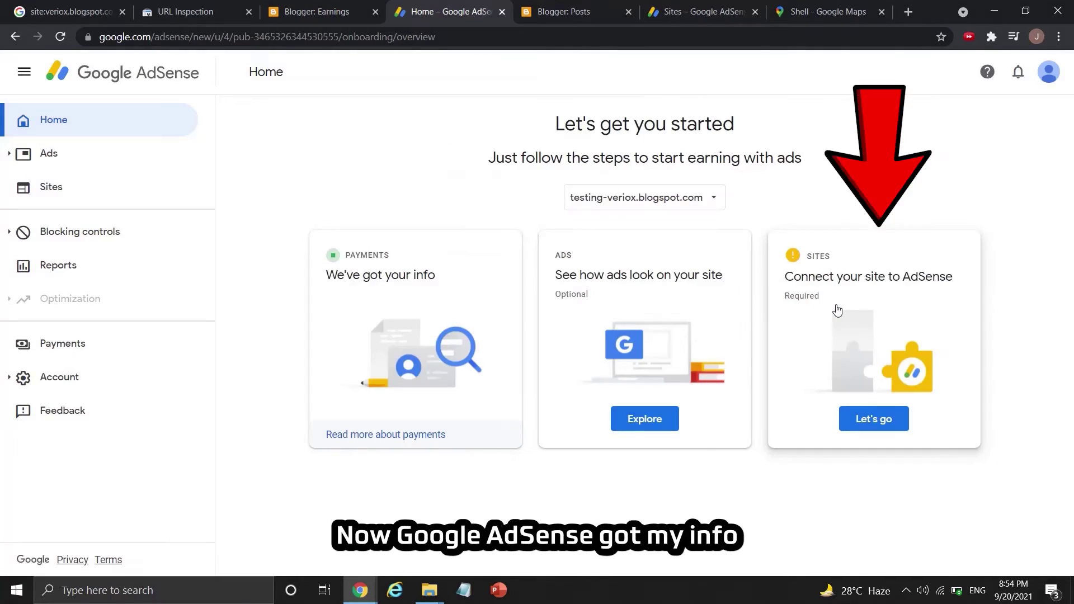